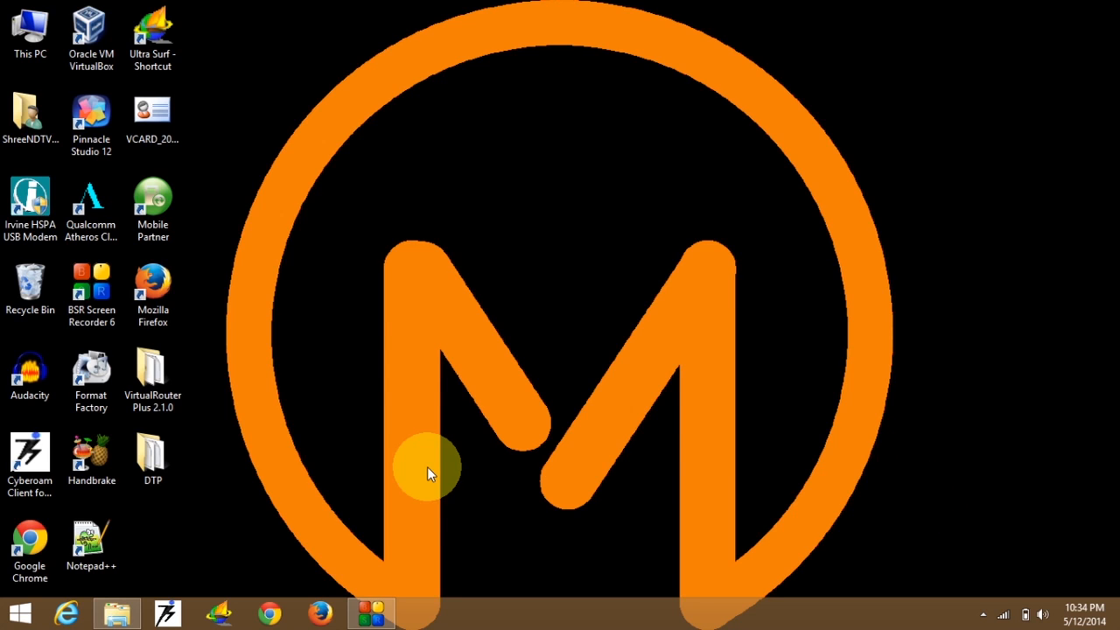
- Launch the VirtualRouterPlus application from the VirtualRouter Plus 2.1.0 desktop folder
left_click(156, 378)
double_click(155, 378)
left_click(516, 315)
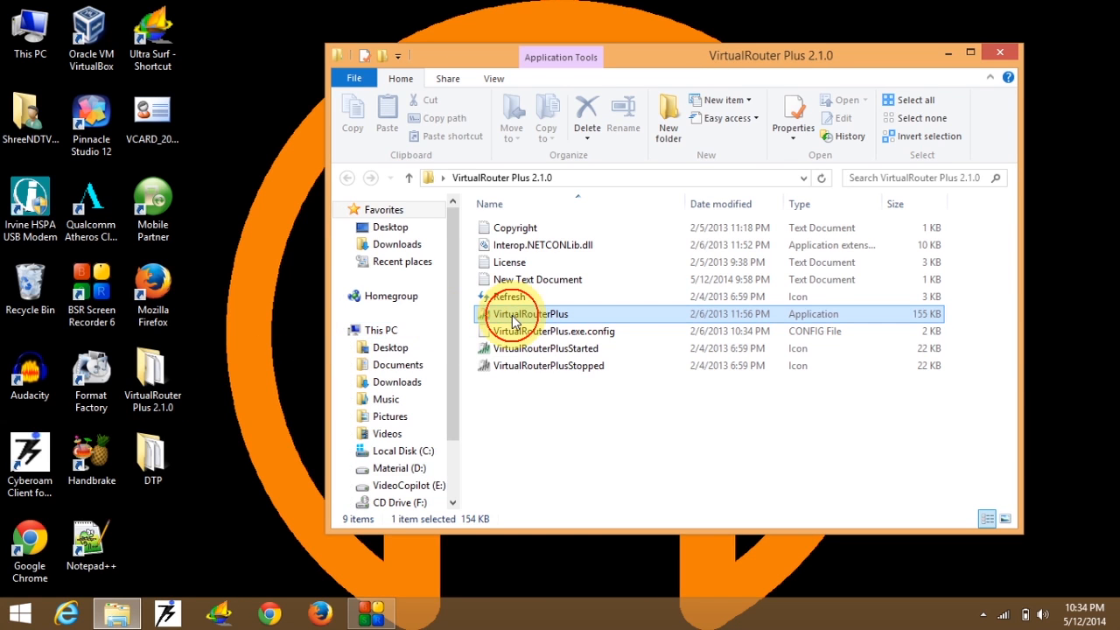
double_click(516, 315)
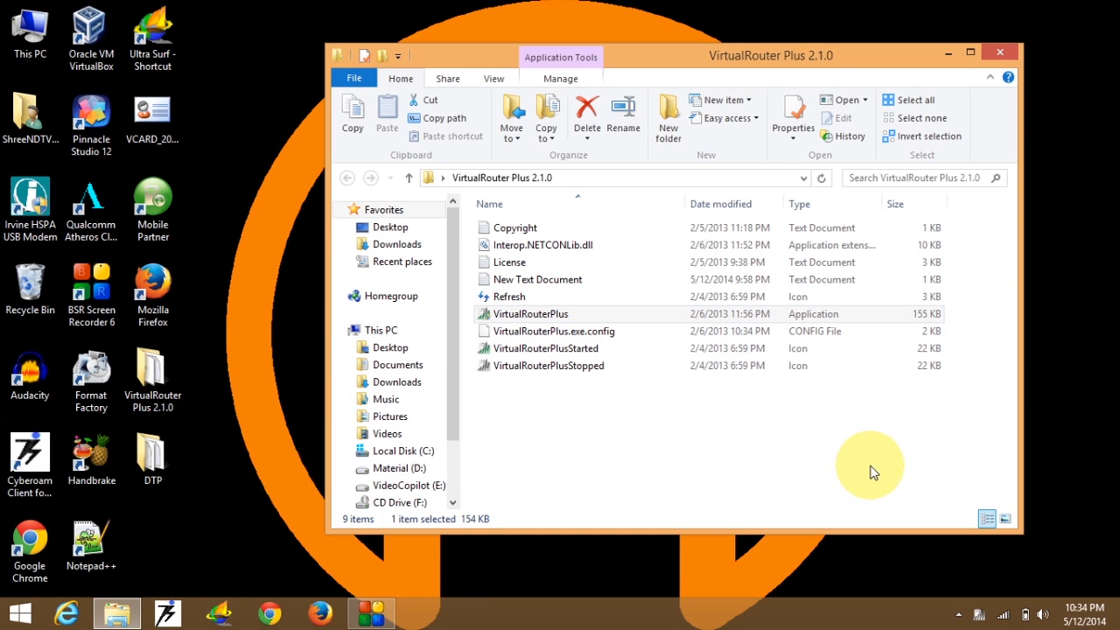
- Check the connected networks in the tray, then centre the hotspot window on screen
left_click(1004, 617)
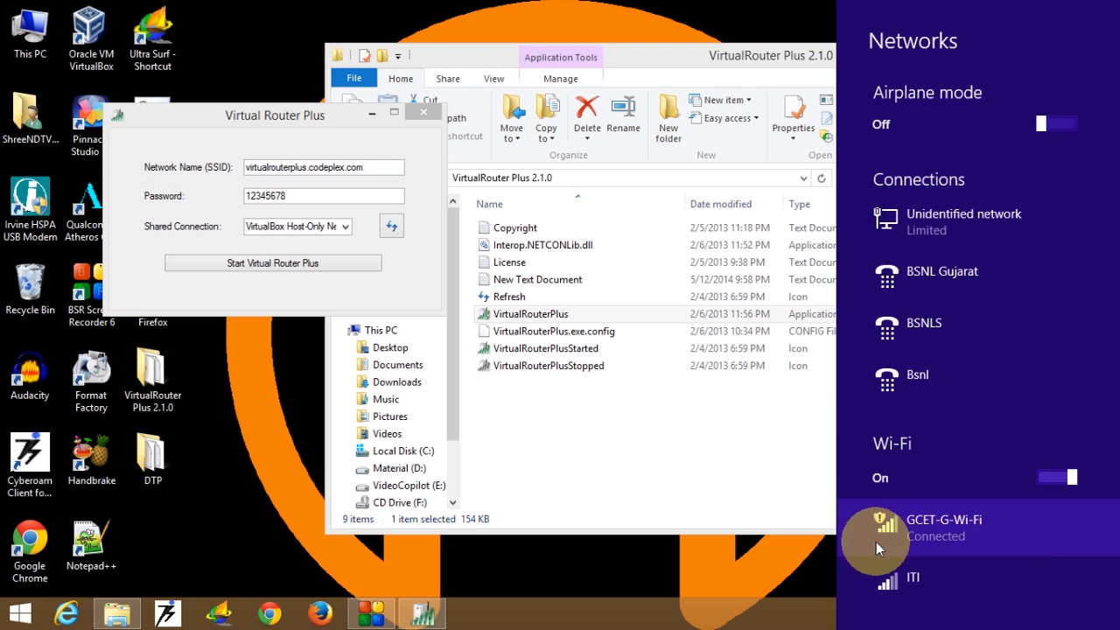
left_click(289, 114)
left_click_drag(289, 114, 612, 114)
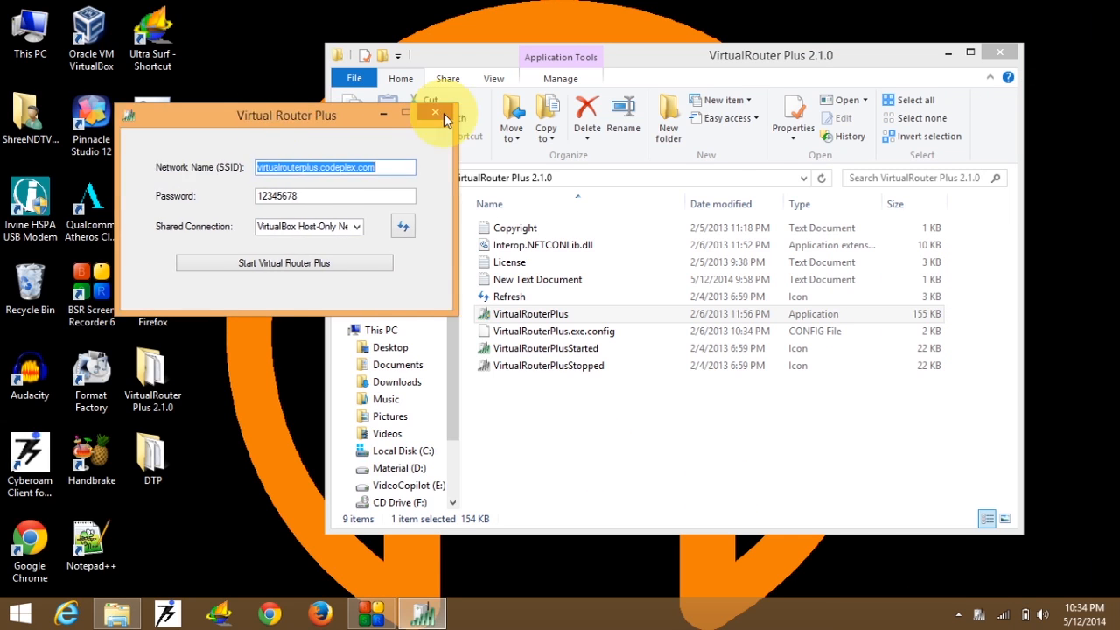
- Replace the network name (SSID) with Milan and move to the Password field
left_click(720, 169)
double_click(719, 168)
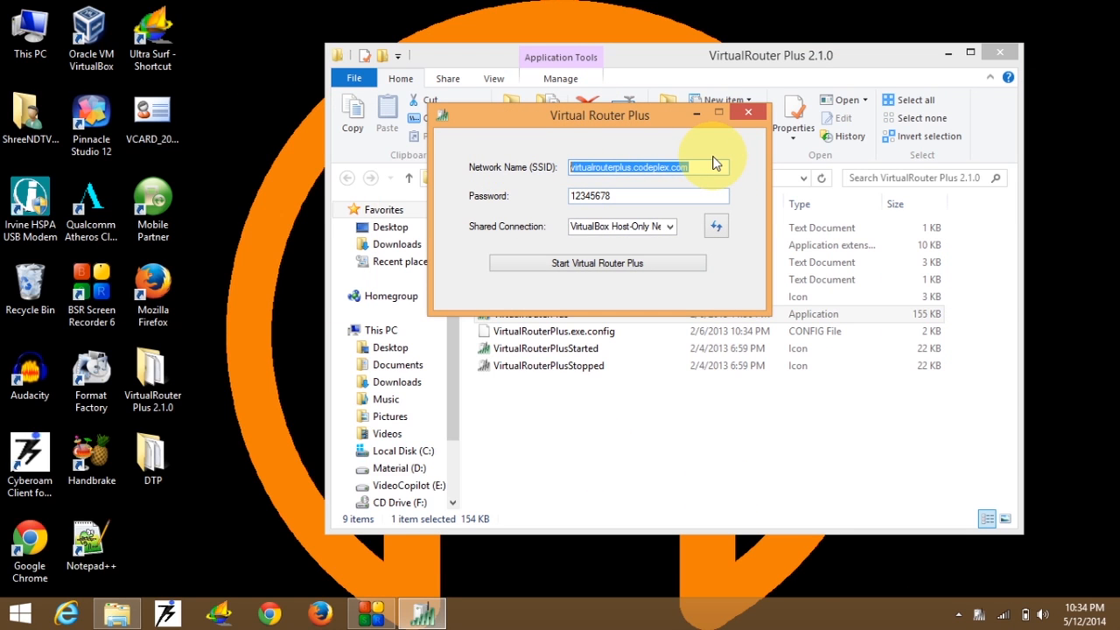
type("Milan")
key("Tab")
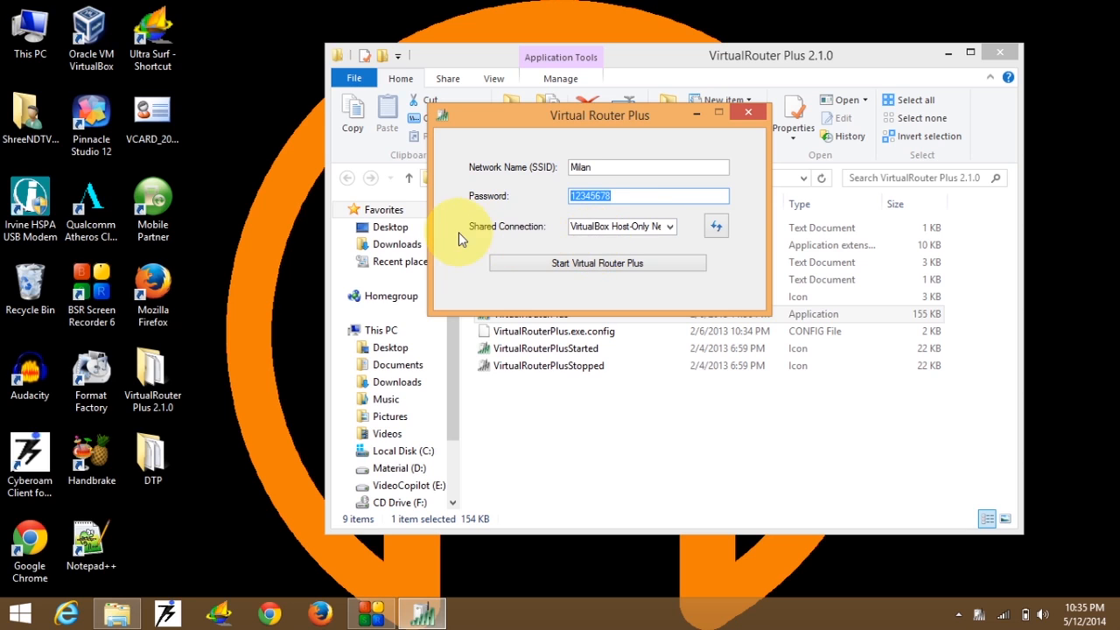
- Share the Wi-Fi connection and start the Milan hotspot
left_click(670, 228)
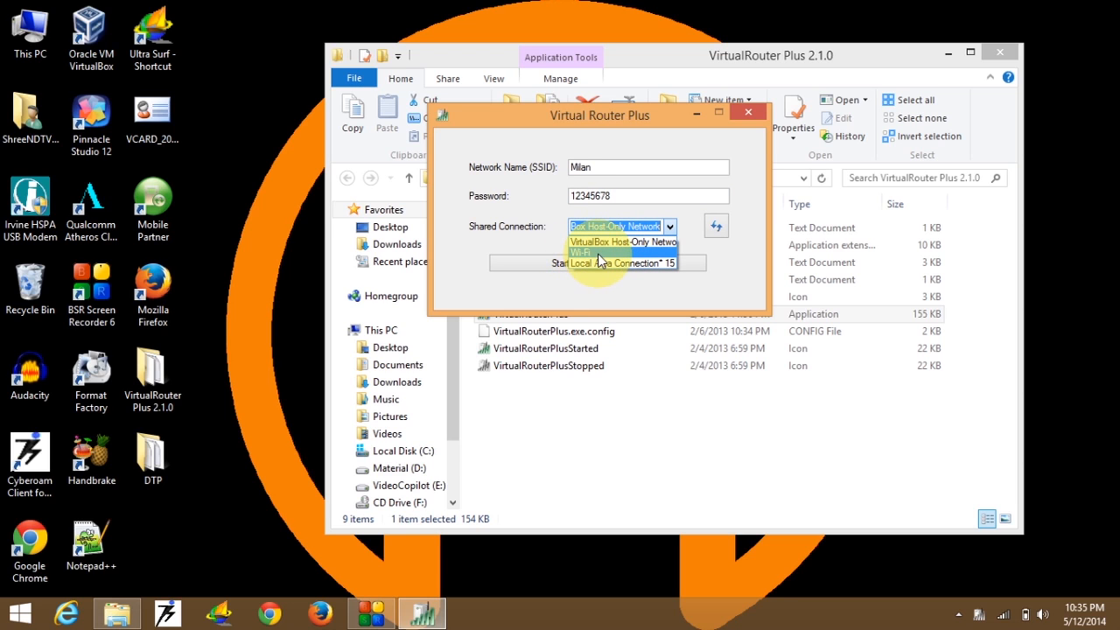
left_click(599, 254)
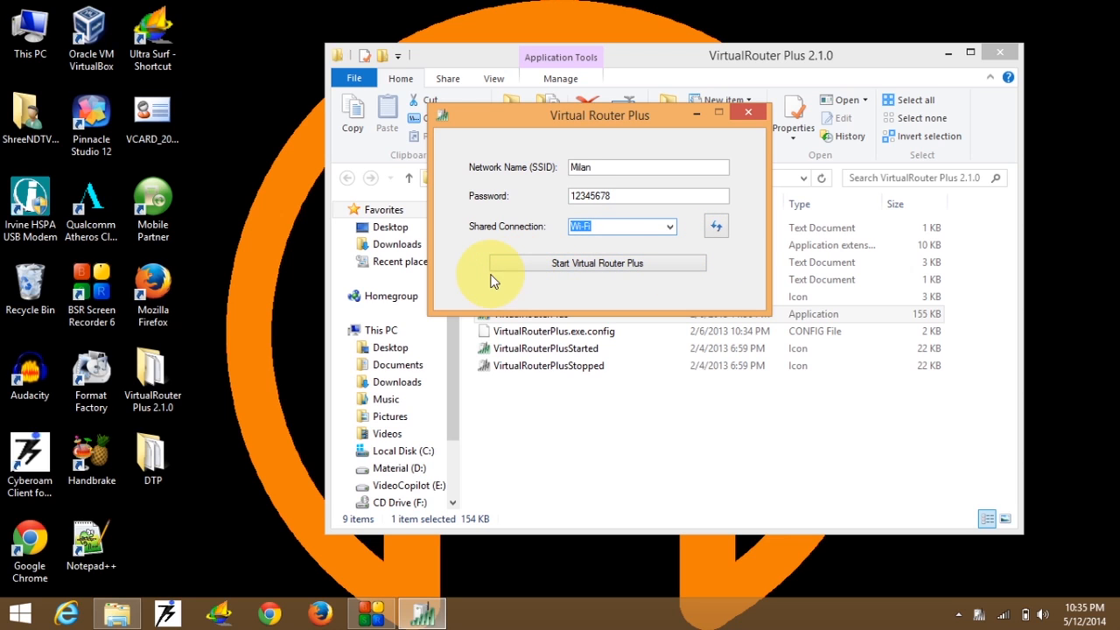
left_click(623, 267)
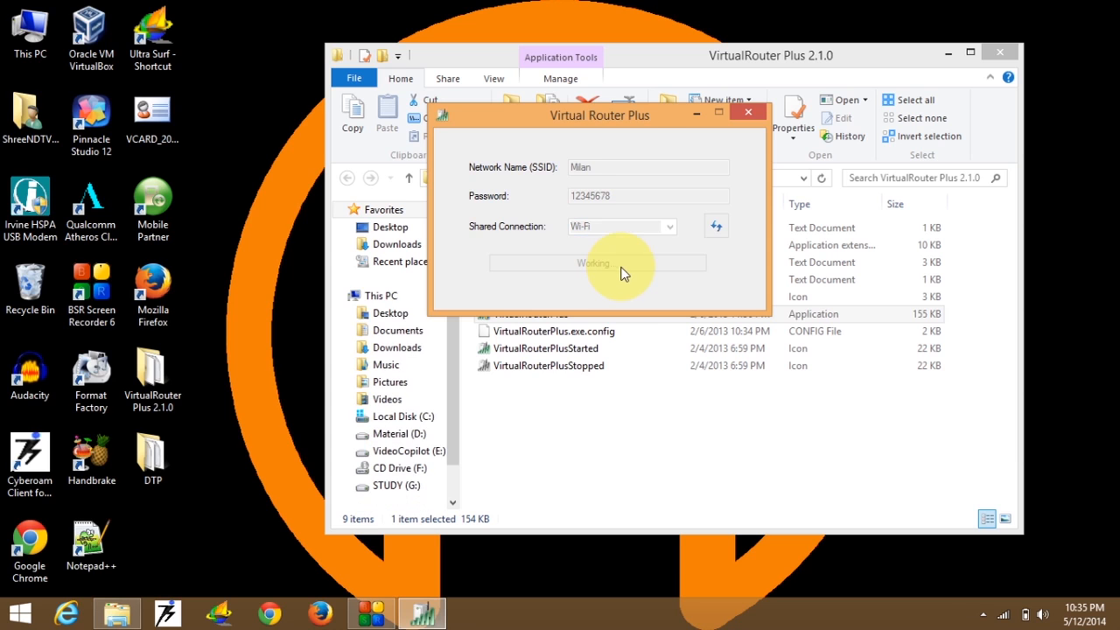